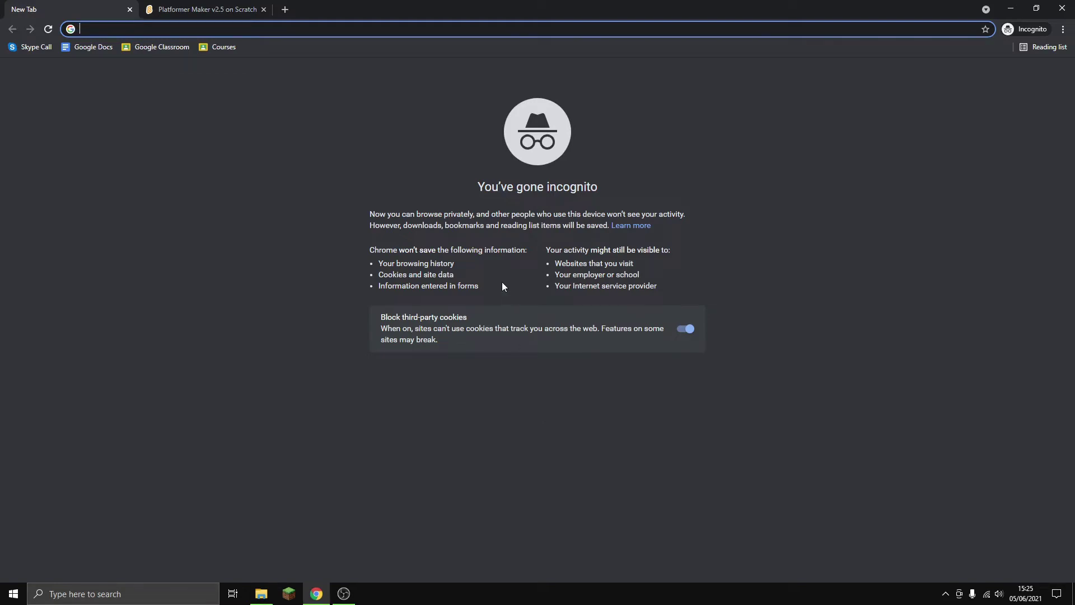
Load forkphorus.github.io/packager/ in the blank incognito tab beside the Platformer Maker page.
key("ctrl+Tab")
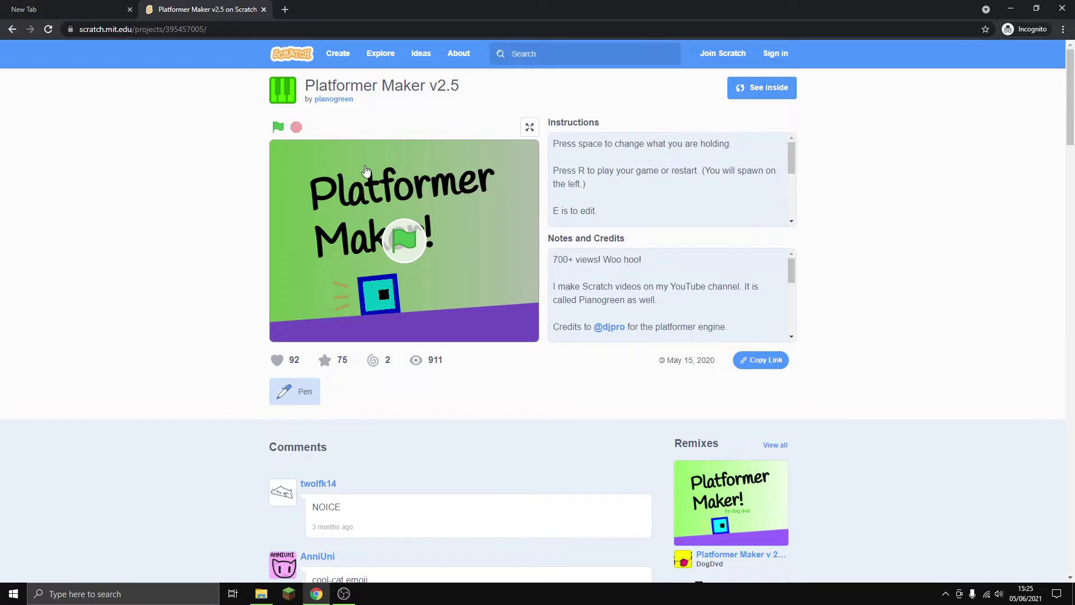
key("ctrl+Tab")
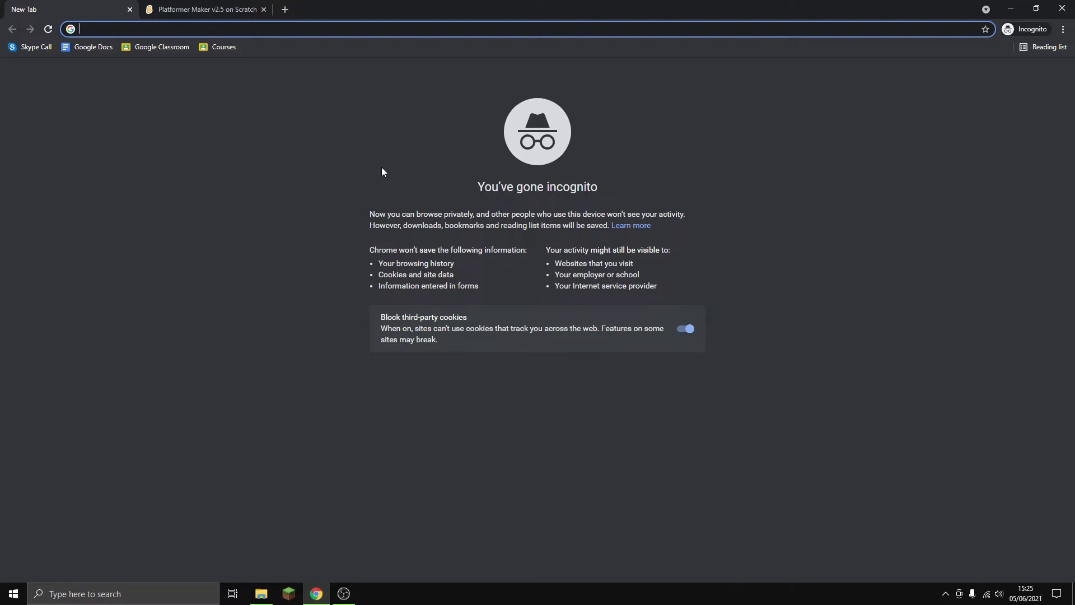
type("forkphoru")
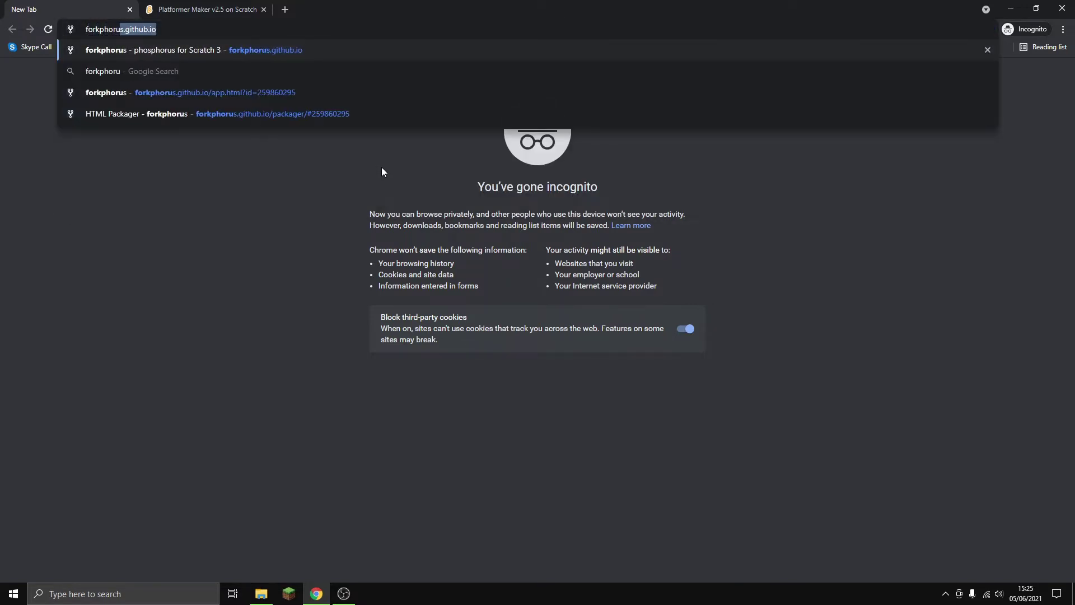
type("s.gith")
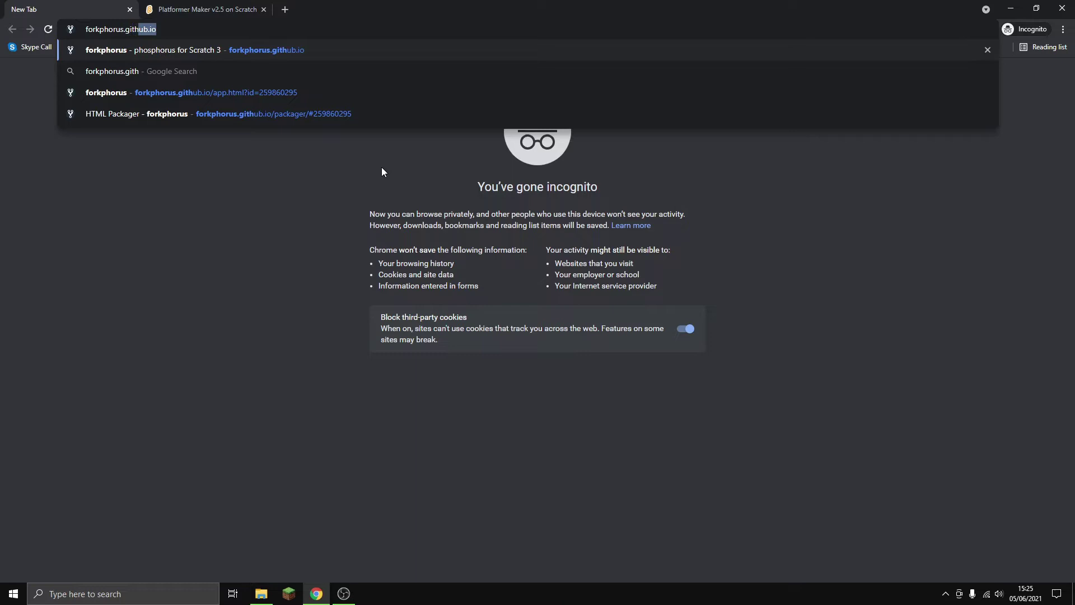
type("ub.io/packger")
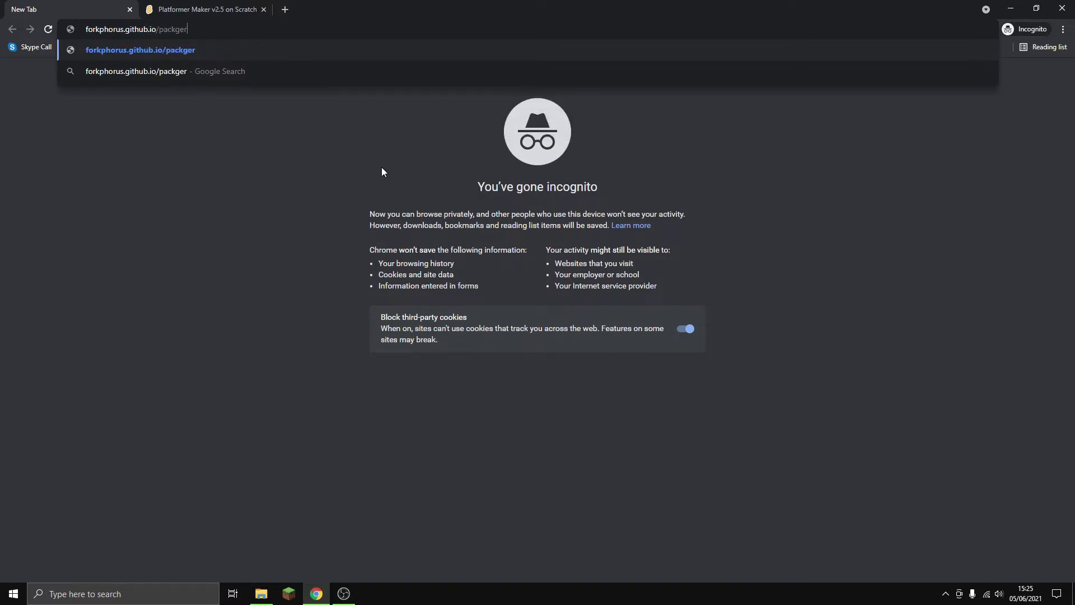
key("Return")
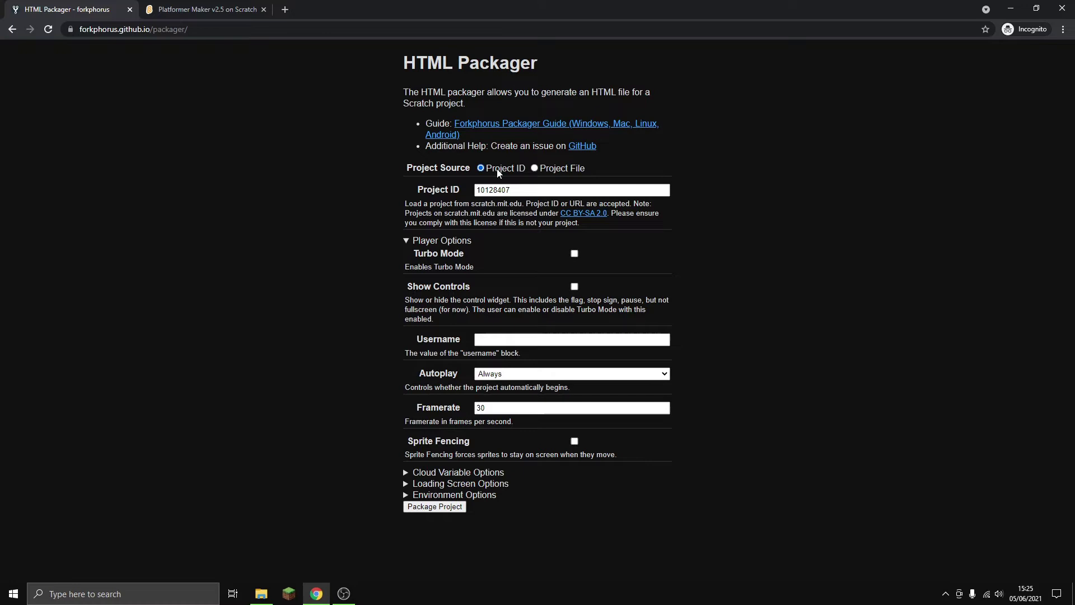
key("ctrl+Tab")
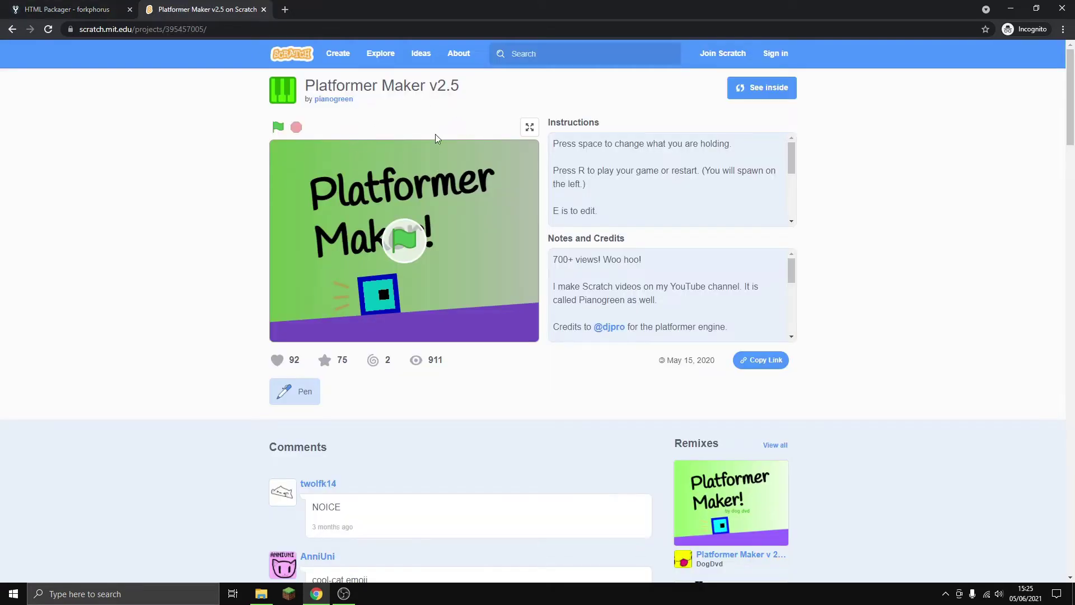
Copy the number 395457005 from the end of the Platformer Maker page's URL.
left_click(237, 31)
left_click(233, 29)
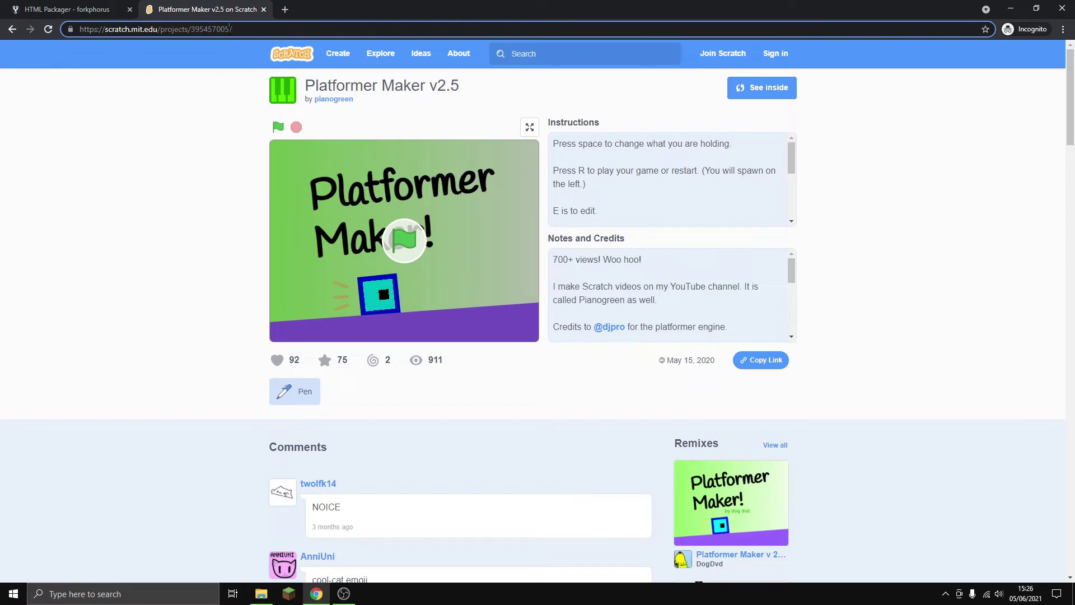
left_click_drag(229, 29, 191, 29)
right_click(211, 28)
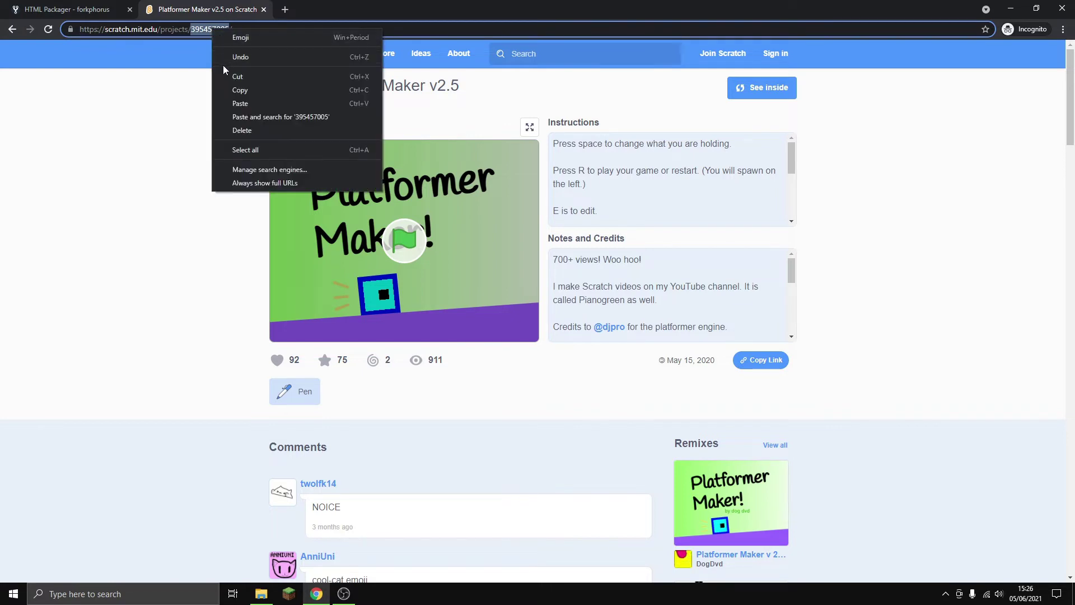
left_click(224, 89)
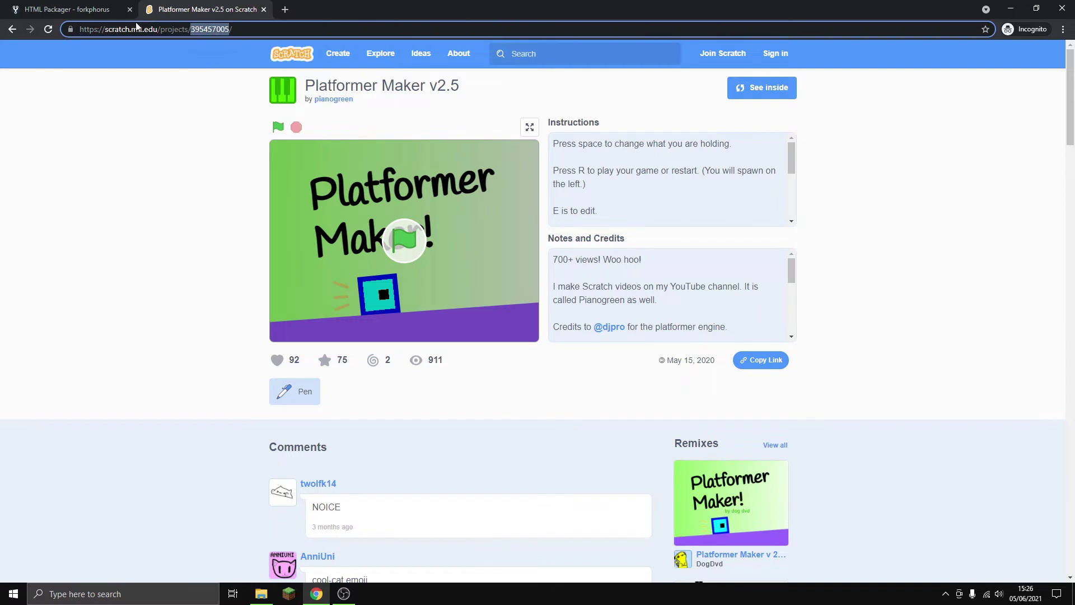
Replace Project ID 10128407 with 395457005, keeping Project ID as the project source.
left_click(73, 6)
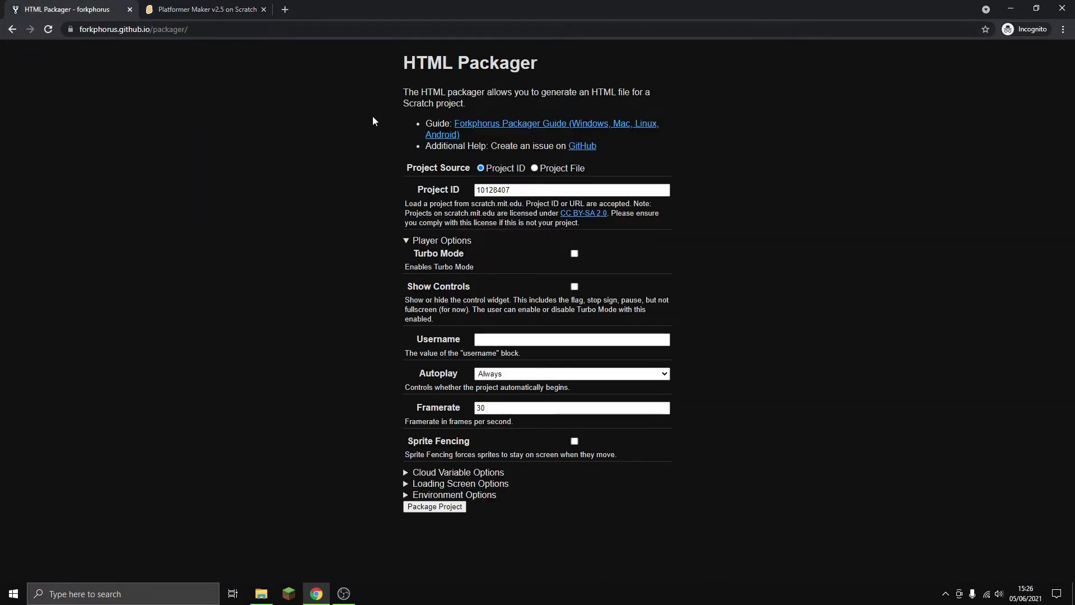
left_click_drag(537, 190, 434, 189)
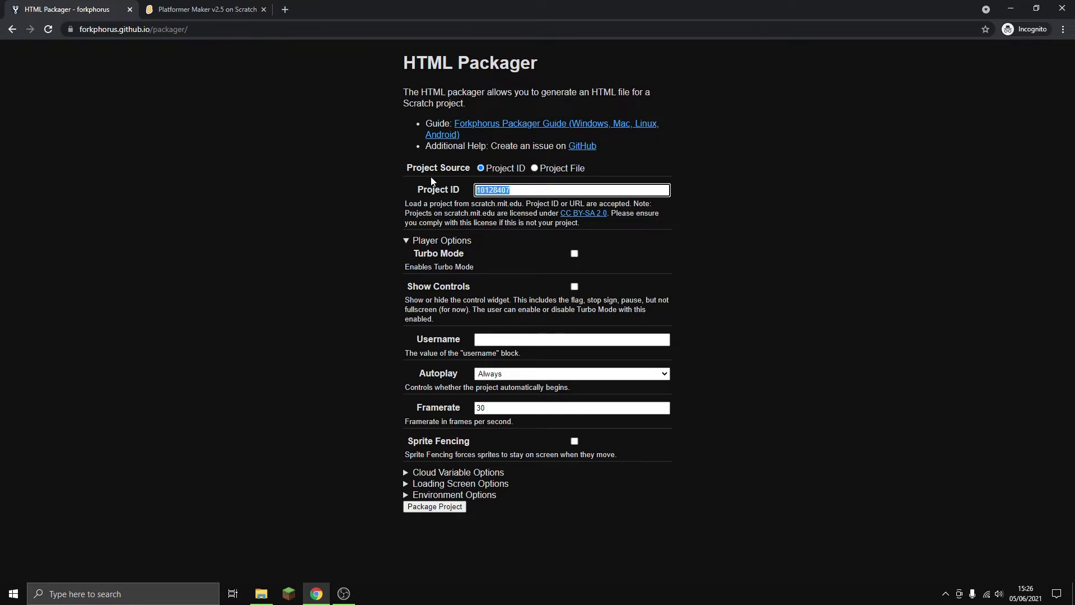
key("ctrl+v")
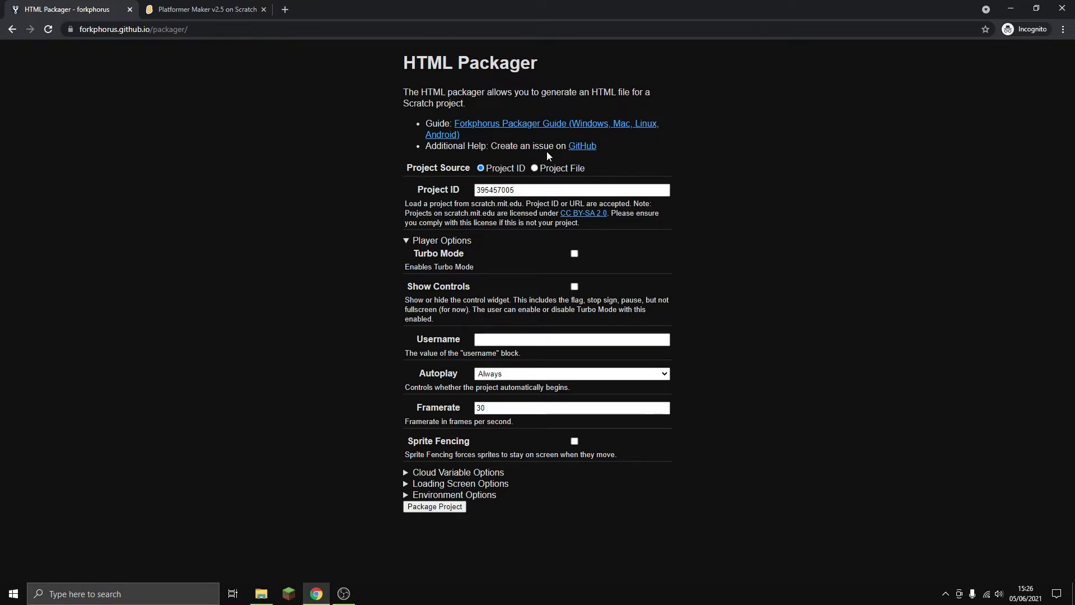
left_click(542, 169)
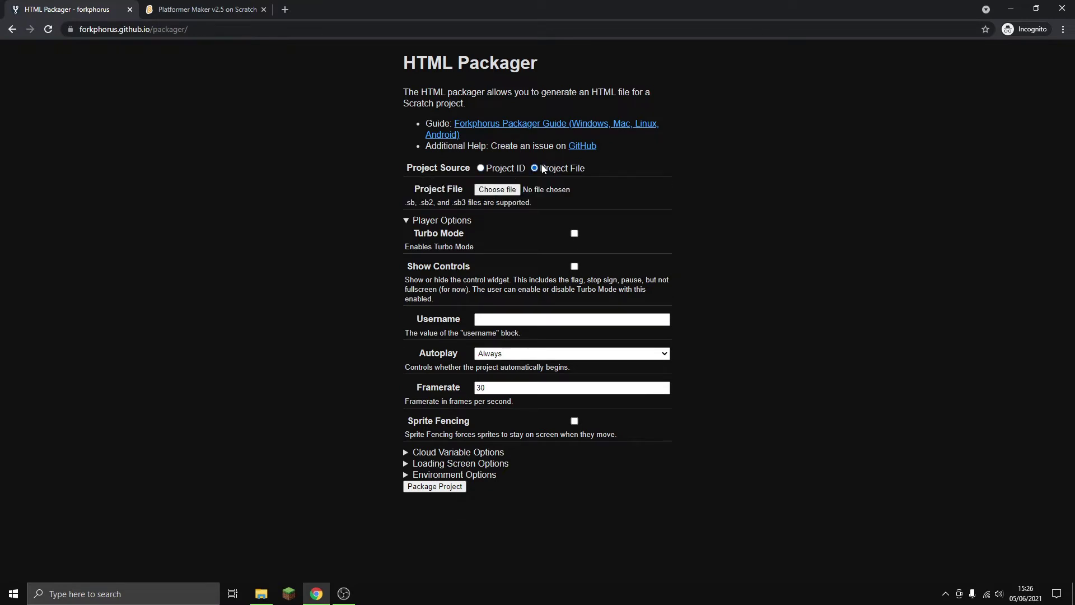
left_click(499, 171)
left_click(240, 14)
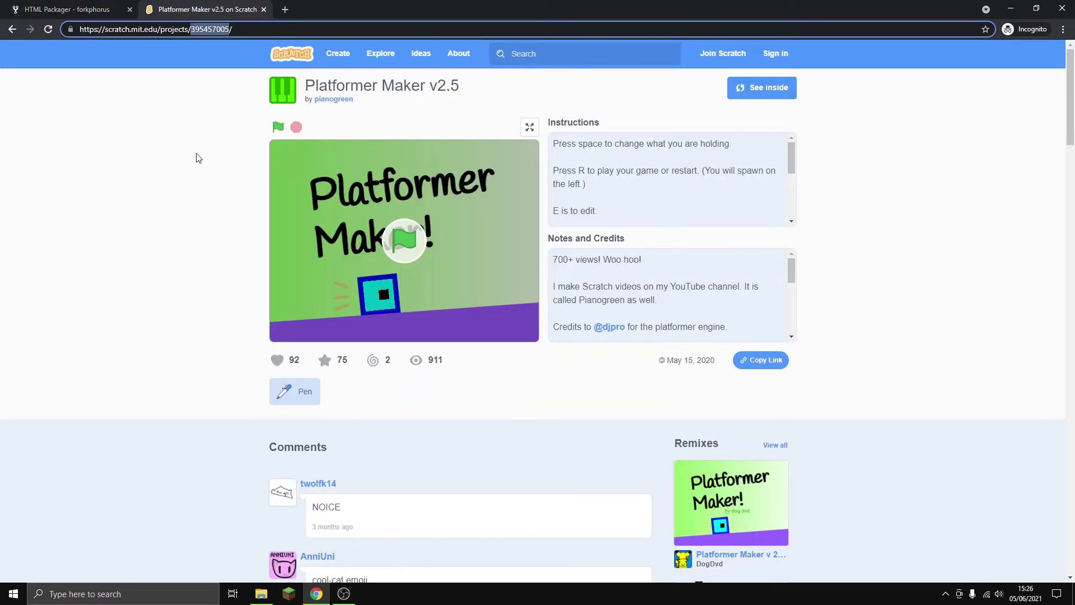
left_click(67, 9)
left_click(525, 190)
key("ctrl+v")
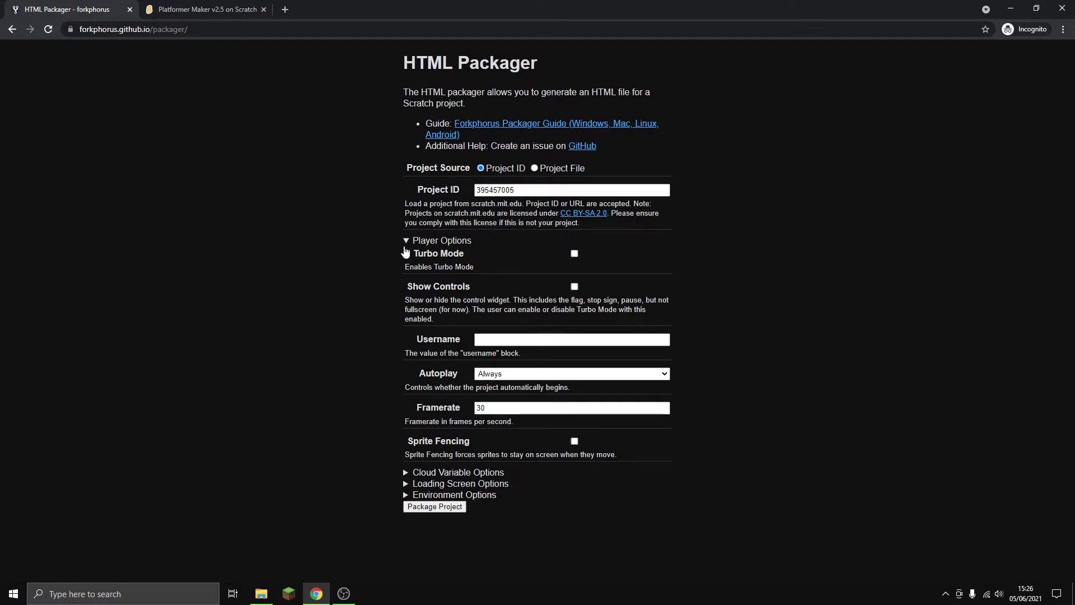
In Player Options, try Autoplay Never, then set it back to Always with framerate 30.
left_click(407, 242)
left_click(431, 244)
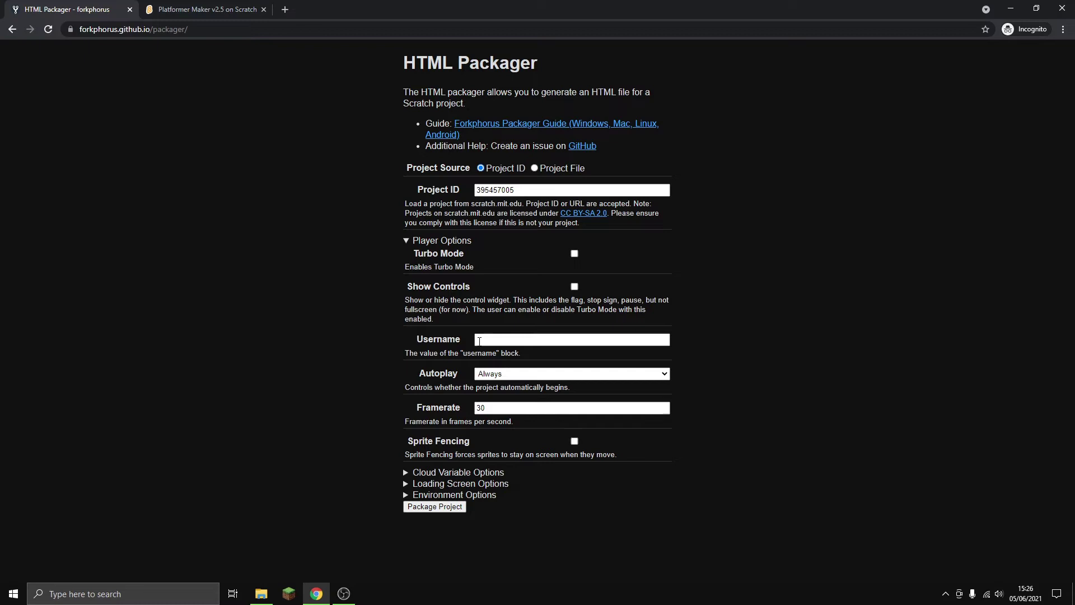
left_click(485, 341)
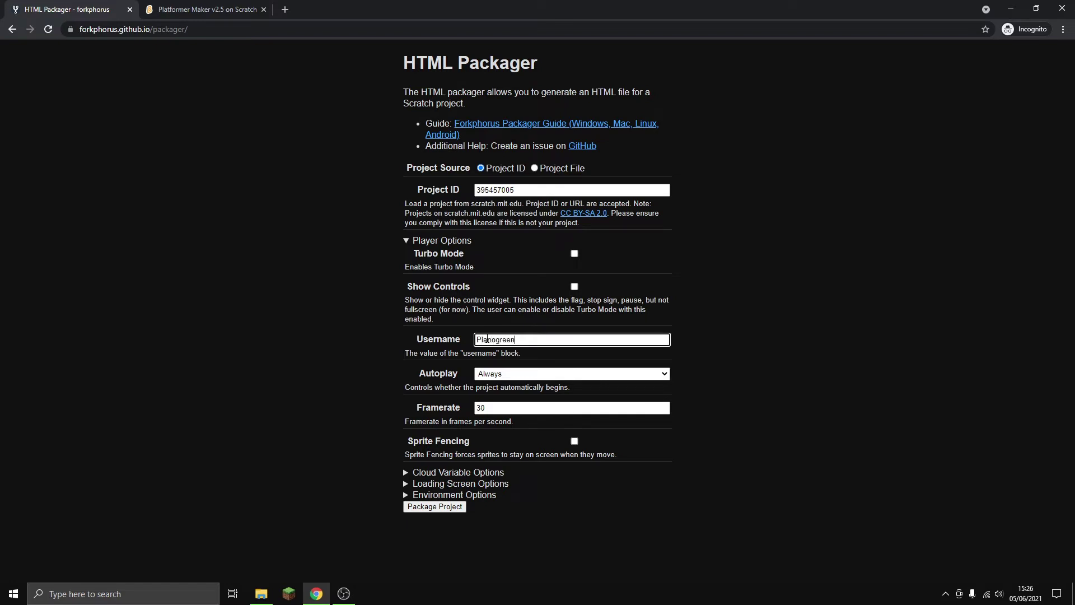
left_click(462, 328)
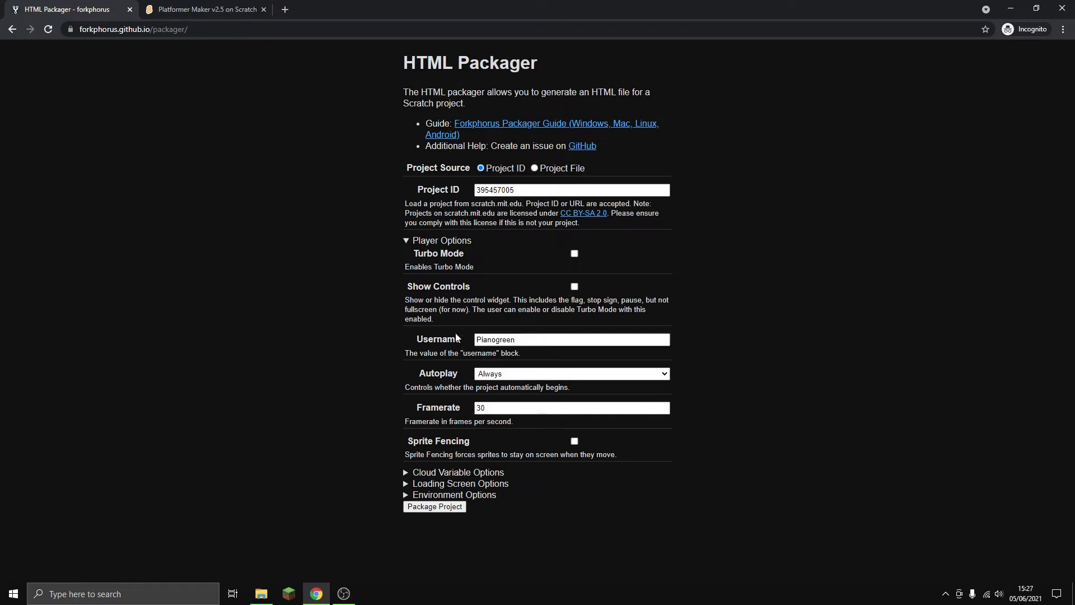
left_click(495, 378)
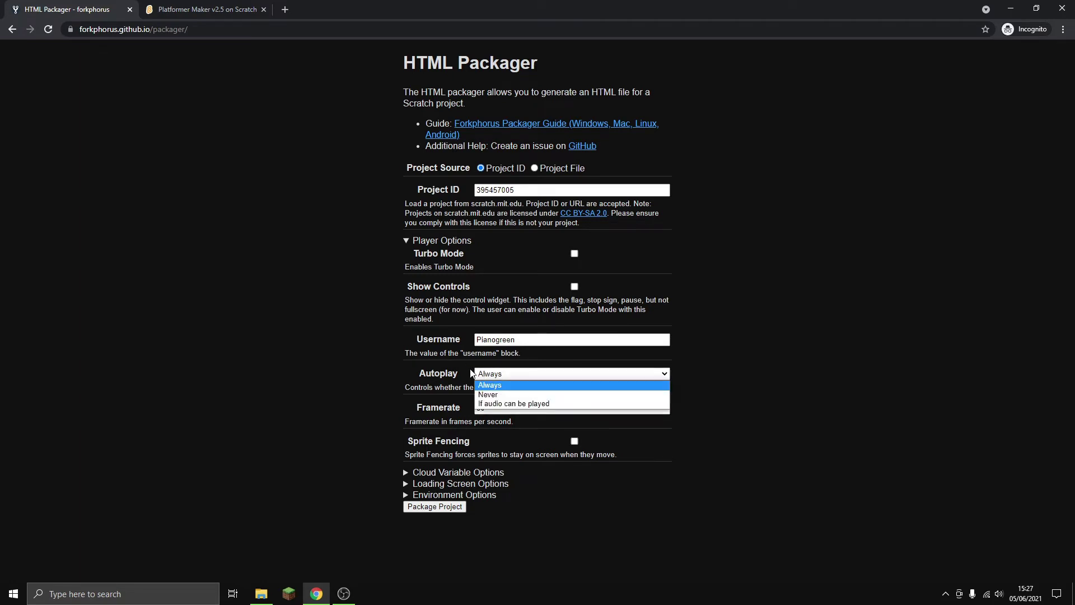
left_click(487, 395)
left_click(494, 379)
left_click(496, 385)
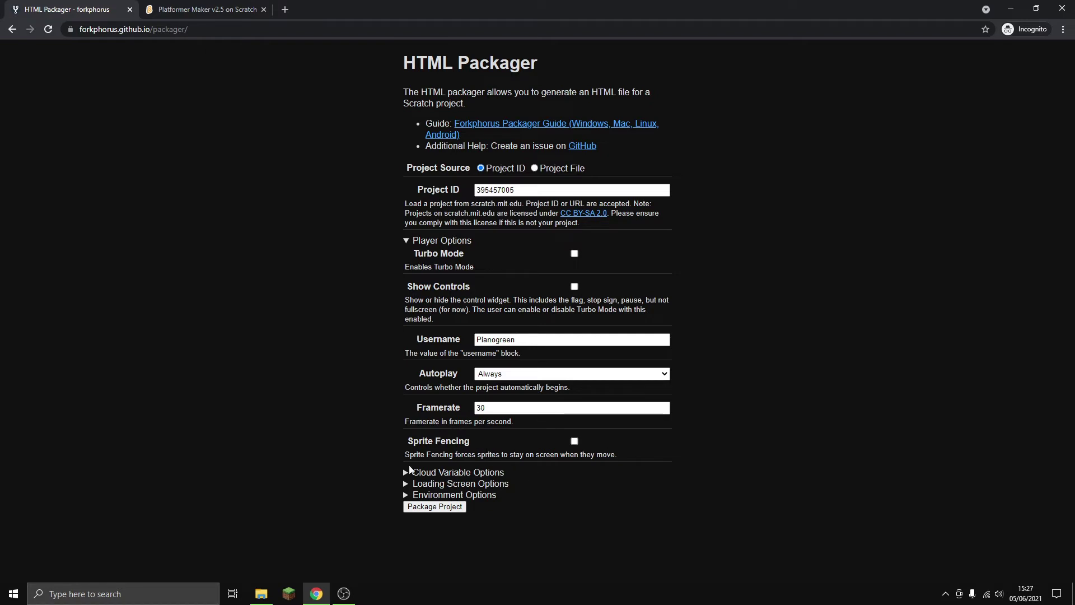
Change the loading screen text to 'Loading Epic Scratch Project'.
left_click(406, 475)
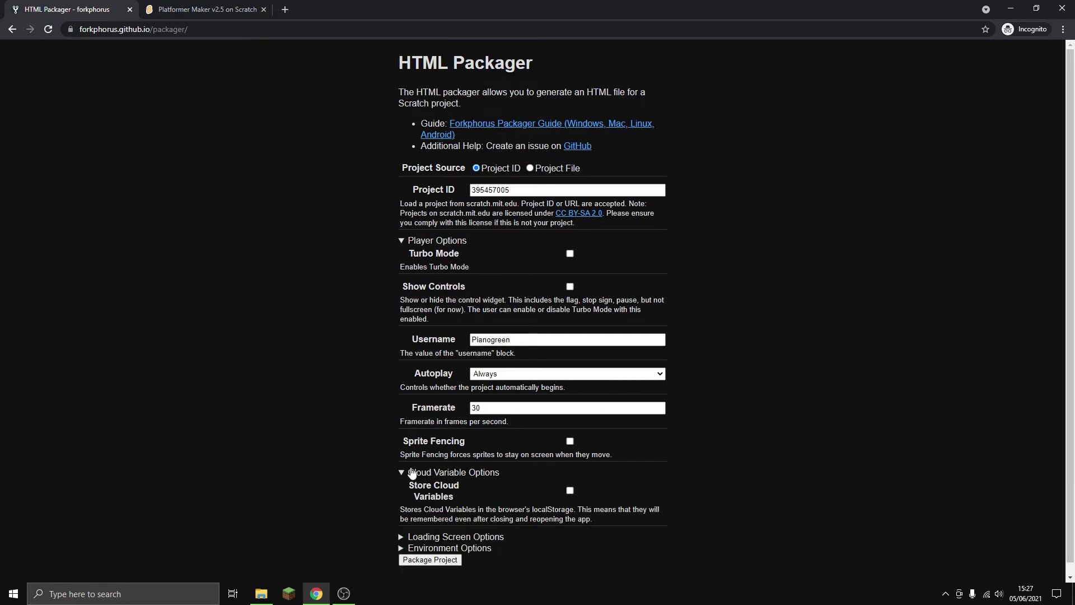
left_click_drag(412, 473, 453, 473)
left_click(410, 484)
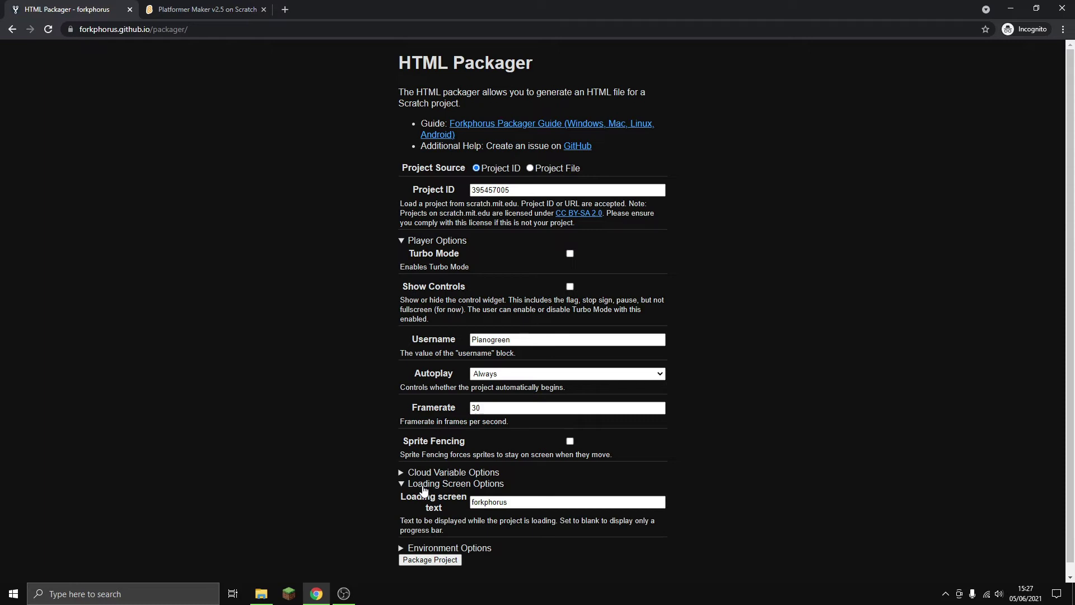
left_click(532, 504)
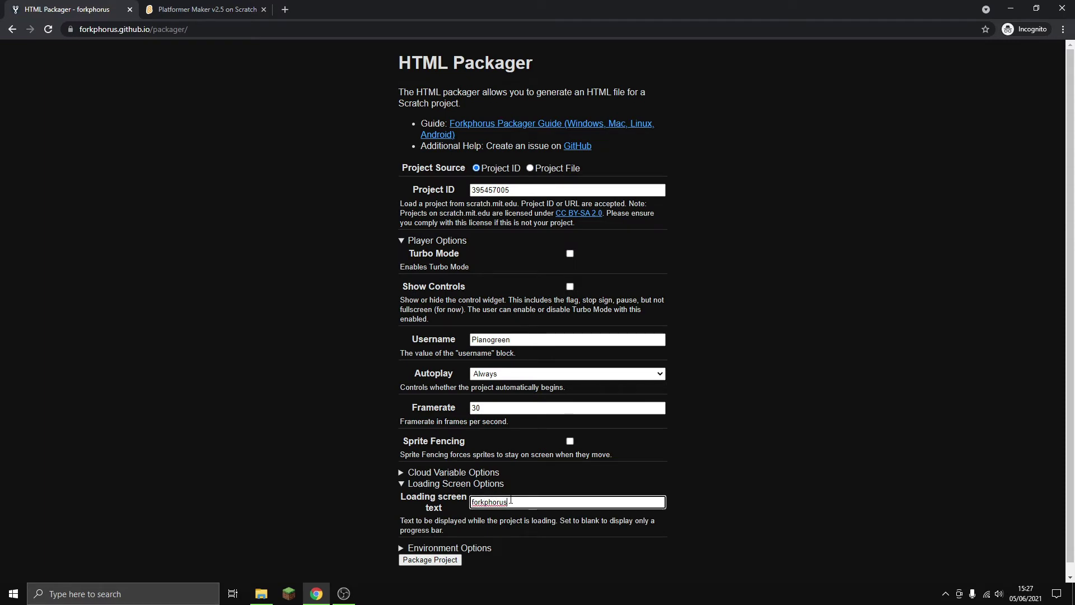
key("ctrl+a")
type("Loading")
left_click(358, 462)
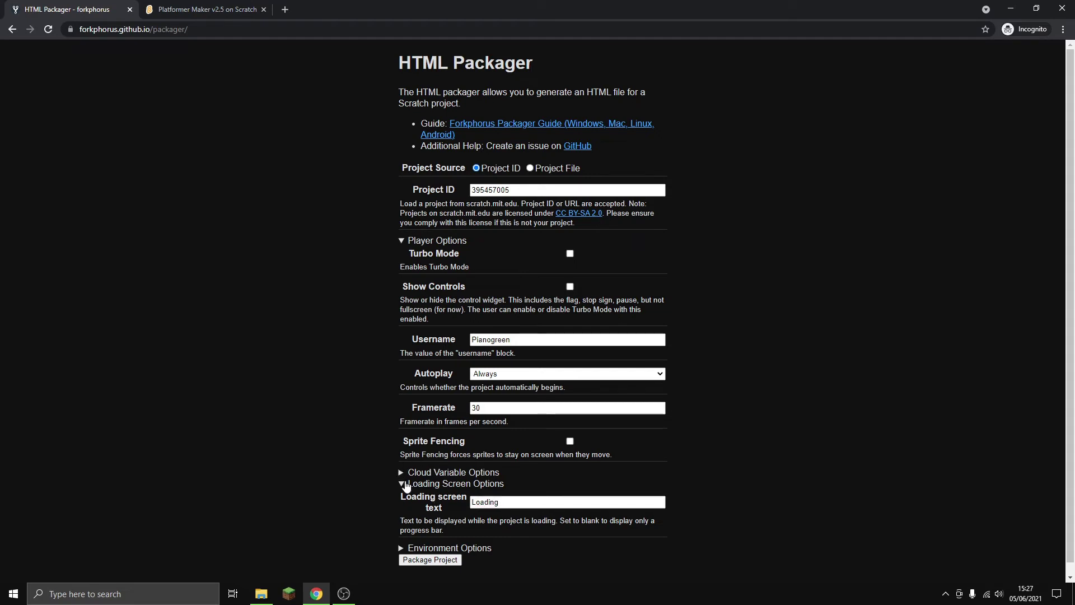
key("Tab")
left_click(528, 501)
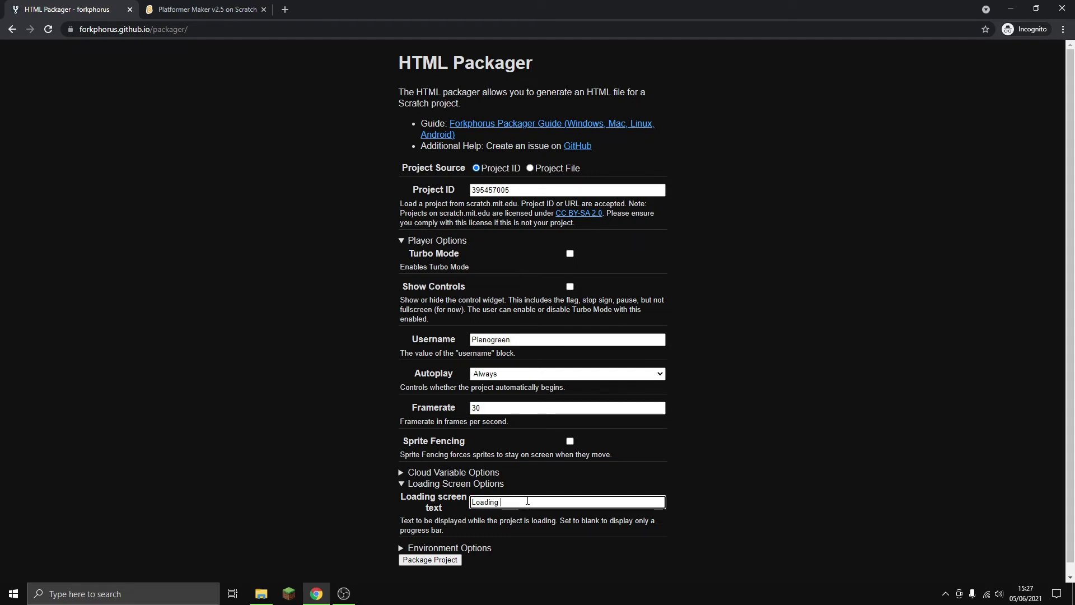
type("Epic Scratch Project")
Keep the packager environment at None (Plain HTML).
key("Tab")
key("Return")
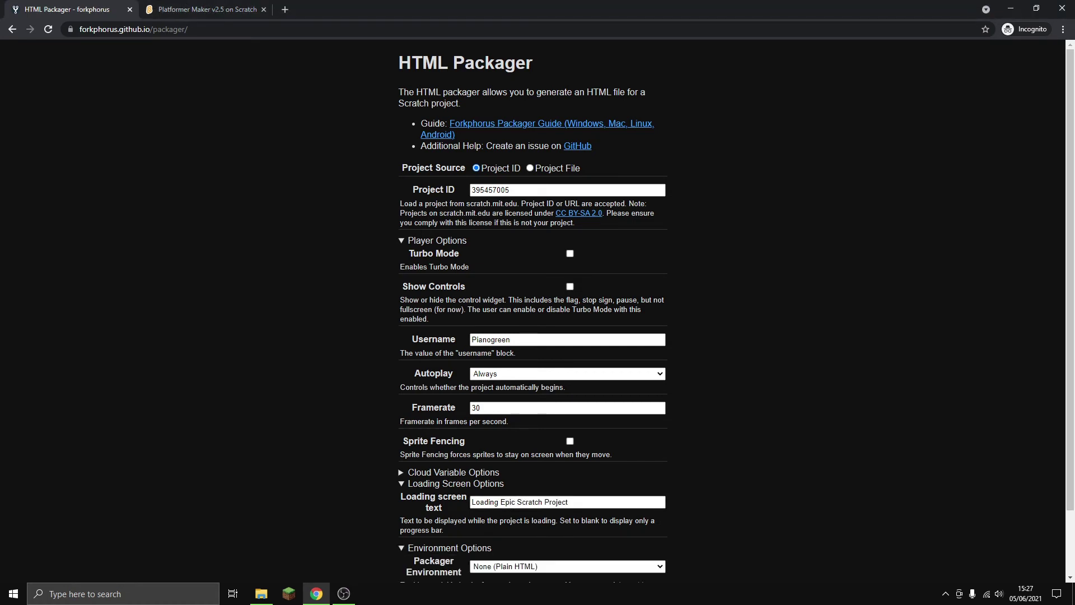
scroll(498, 498, "down", 2)
left_click(537, 493)
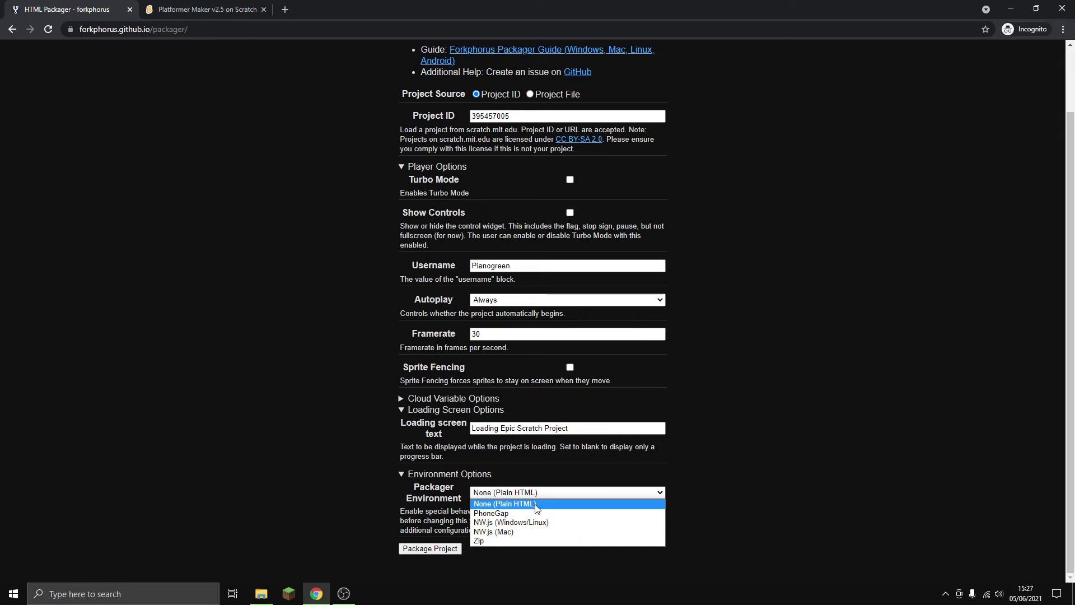
left_click(536, 504)
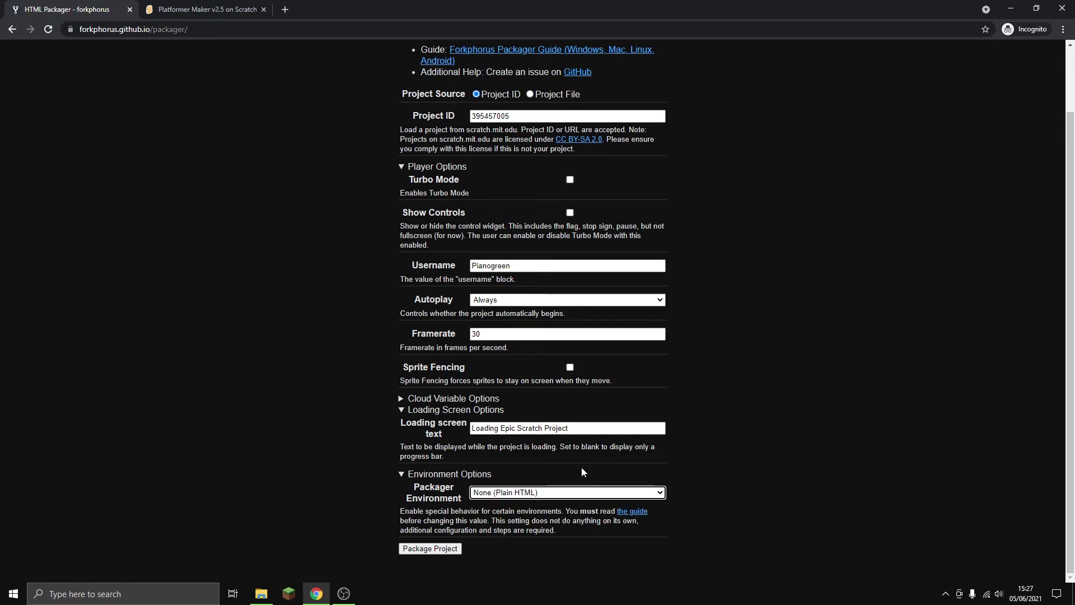
Package the project into an HTML file.
left_click(627, 474)
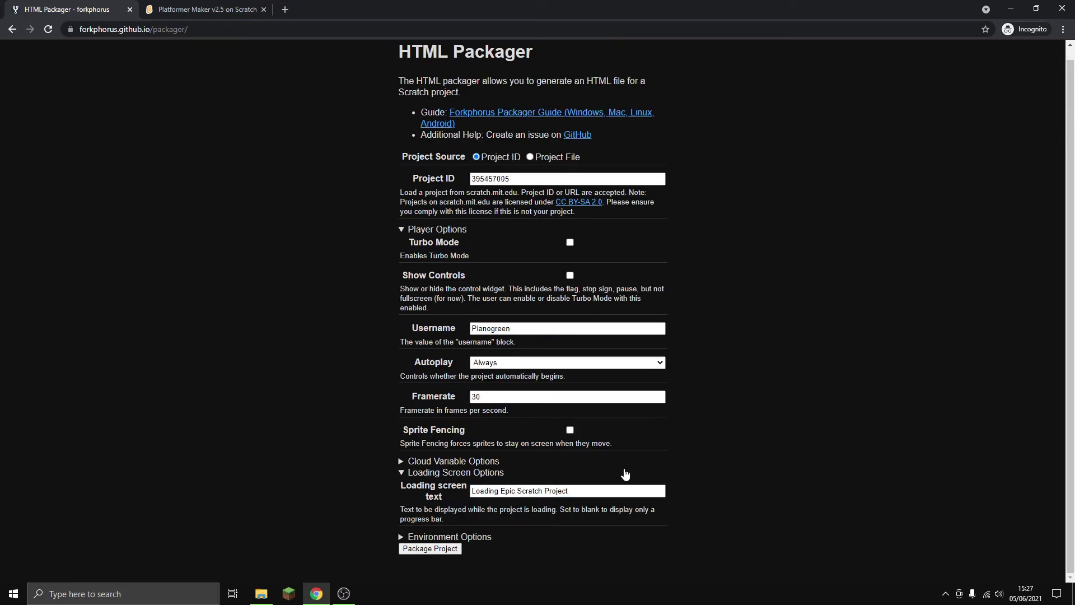
left_click(439, 549)
scroll(560, 498, "down", 2)
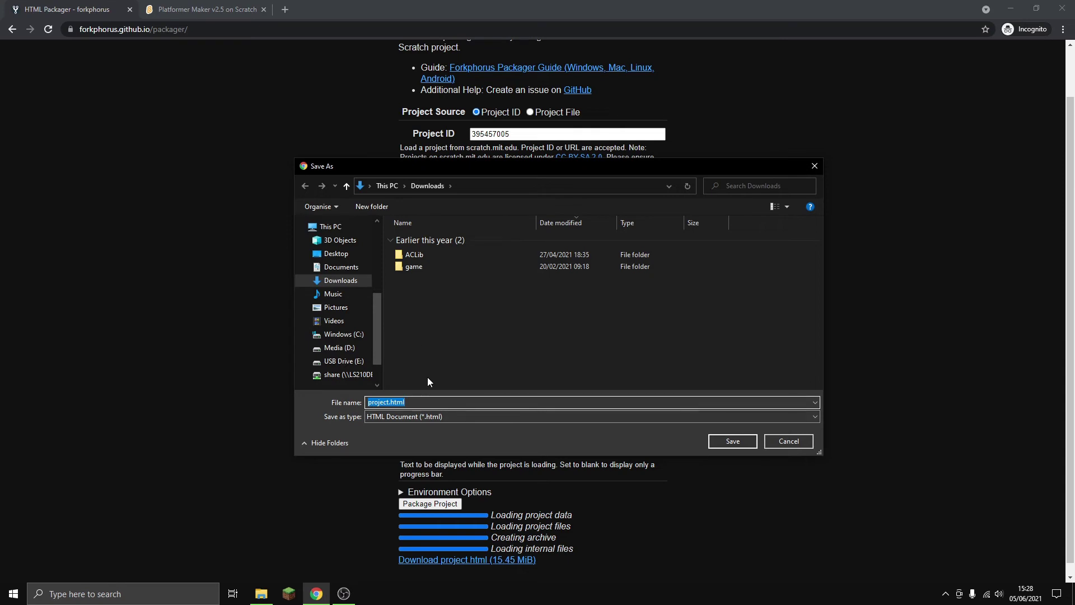
Save the packaged file to Downloads as 'Epic Scratch Project.html'.
left_click(388, 402)
double_click(386, 402)
type("Epic")
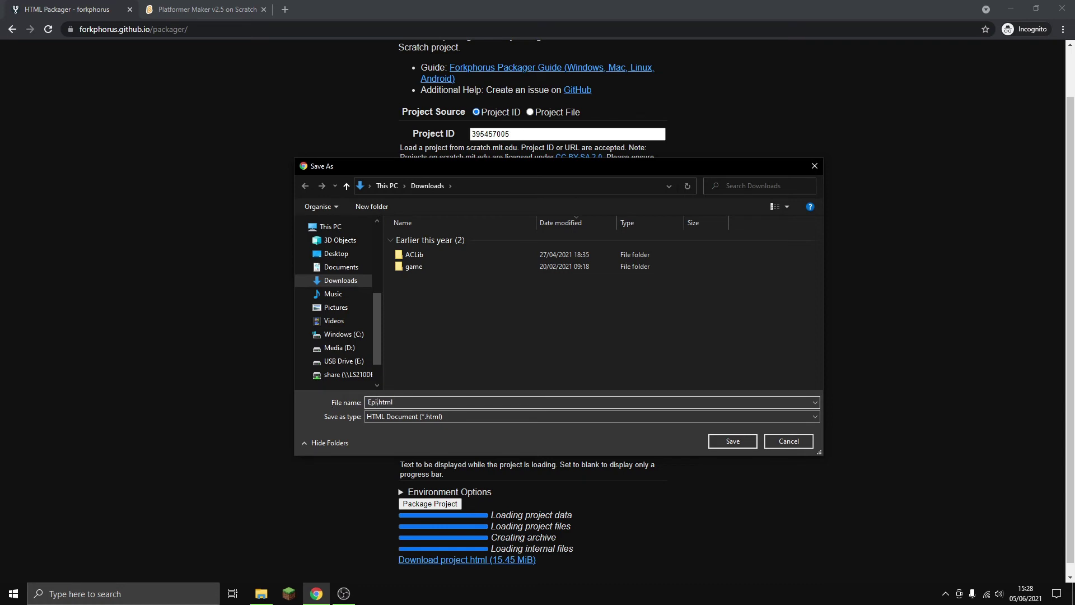
type(" Scratch Project")
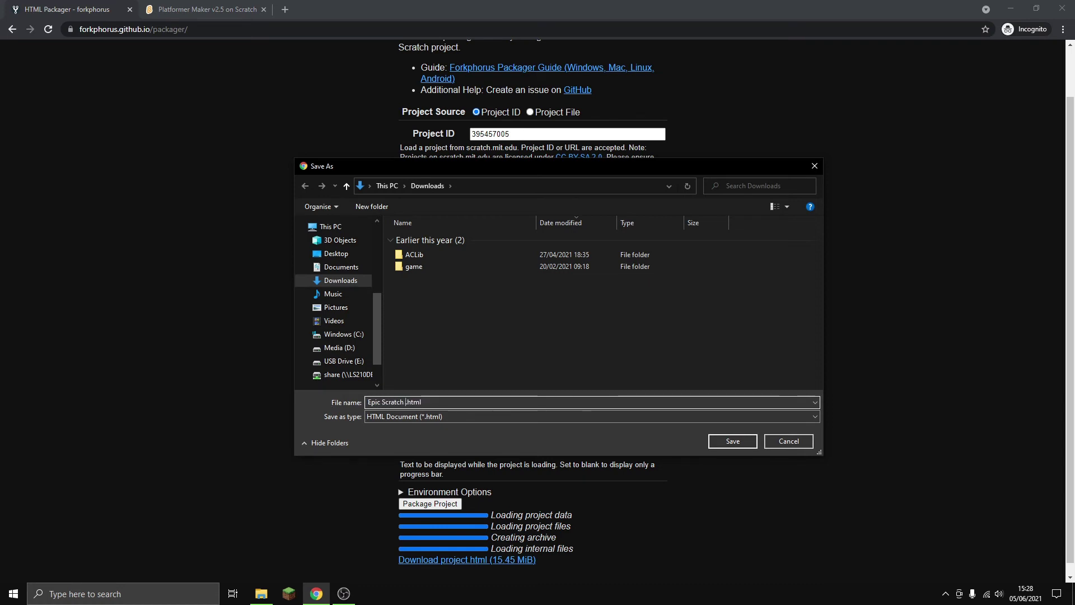
left_click(734, 442)
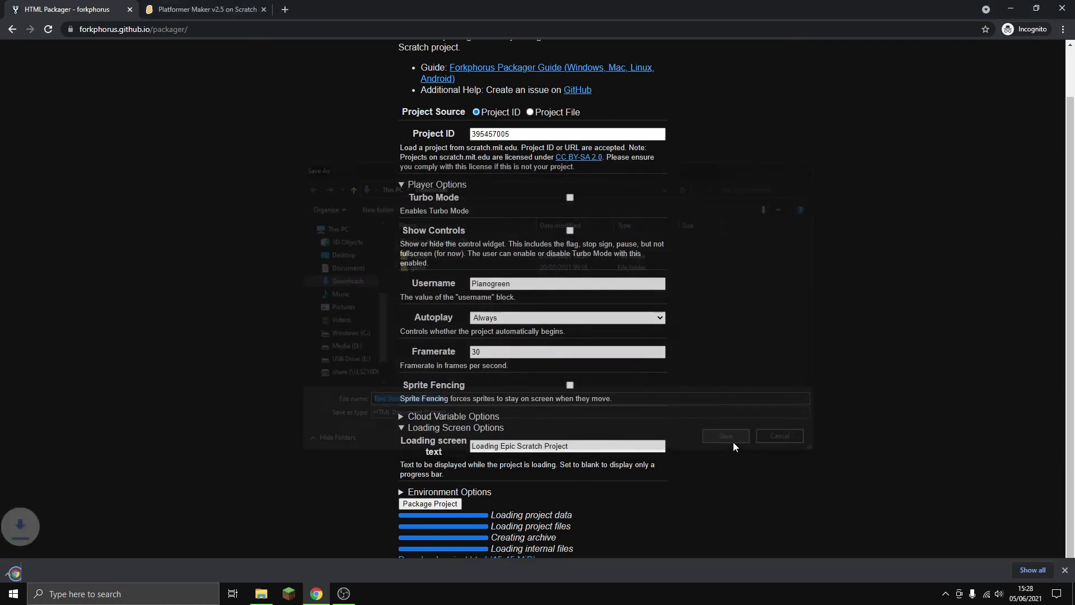
scroll(262, 493, "down", 2)
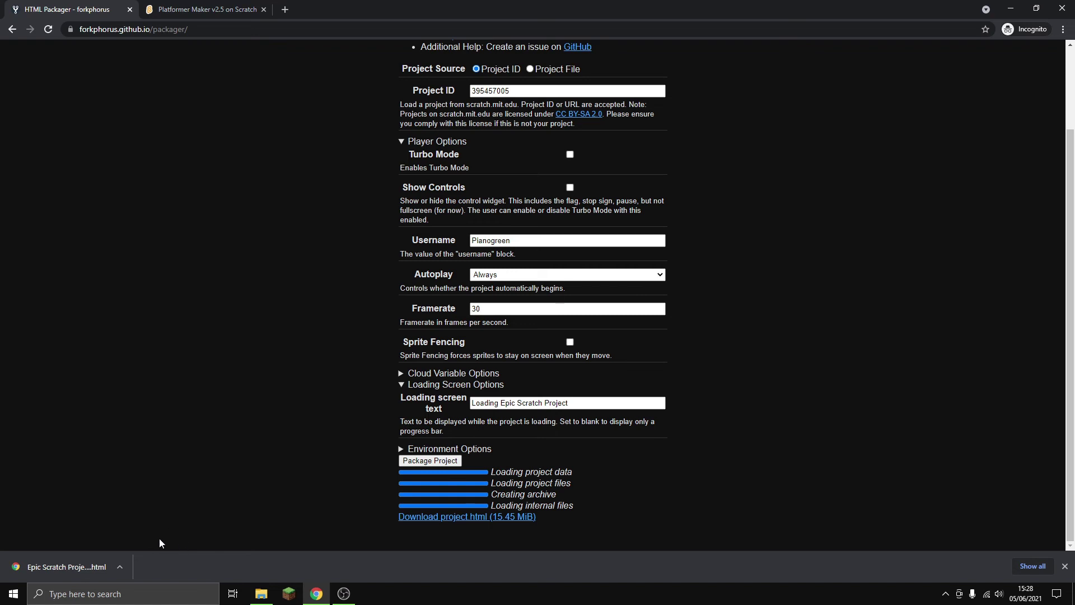
left_click(87, 567)
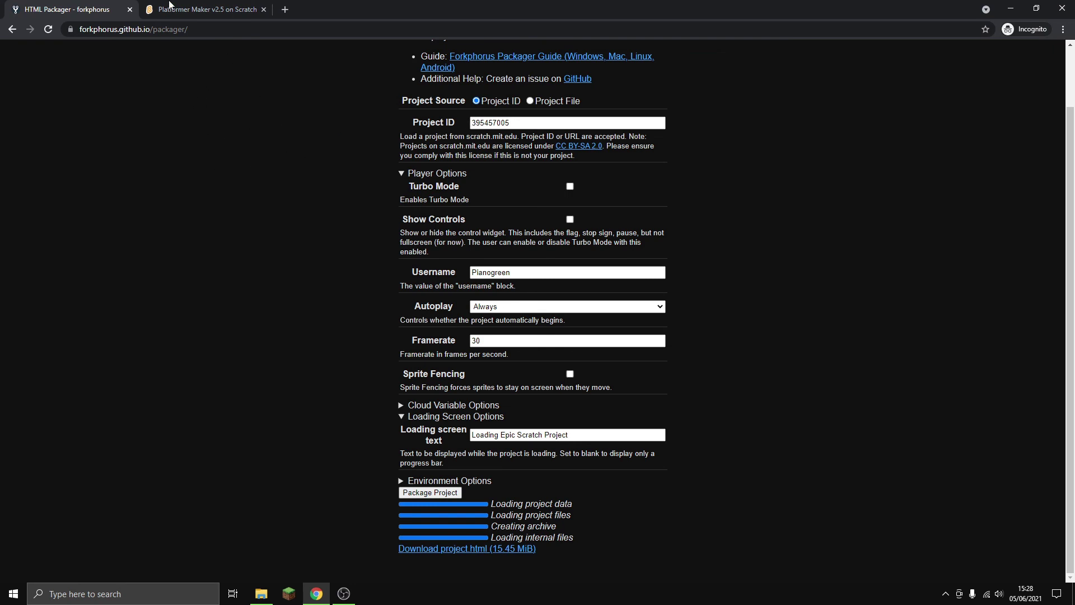
left_click(194, 6)
left_click(159, 204)
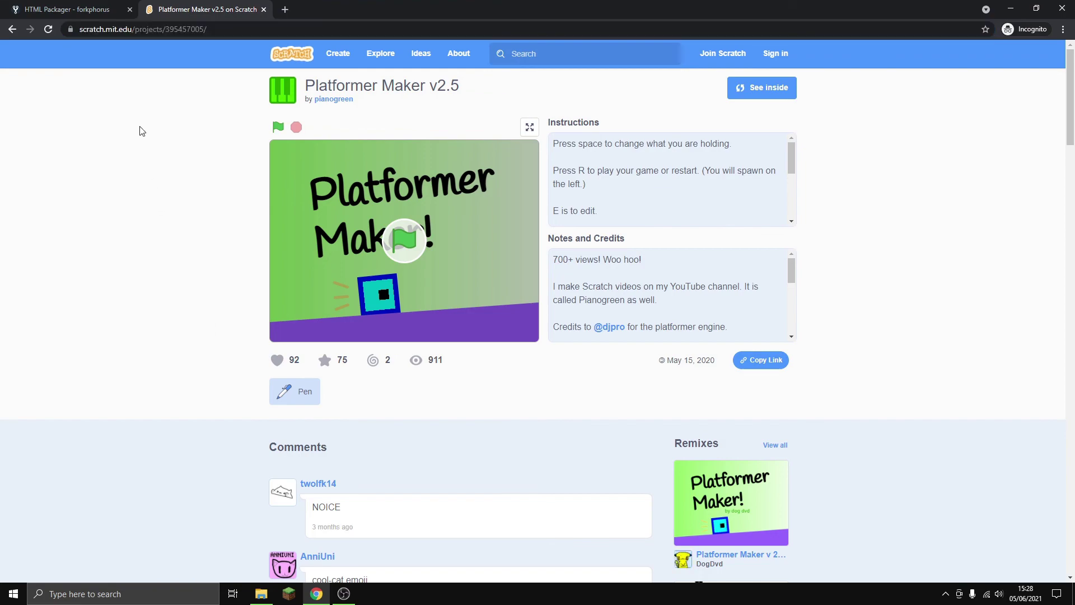
left_click(83, 6)
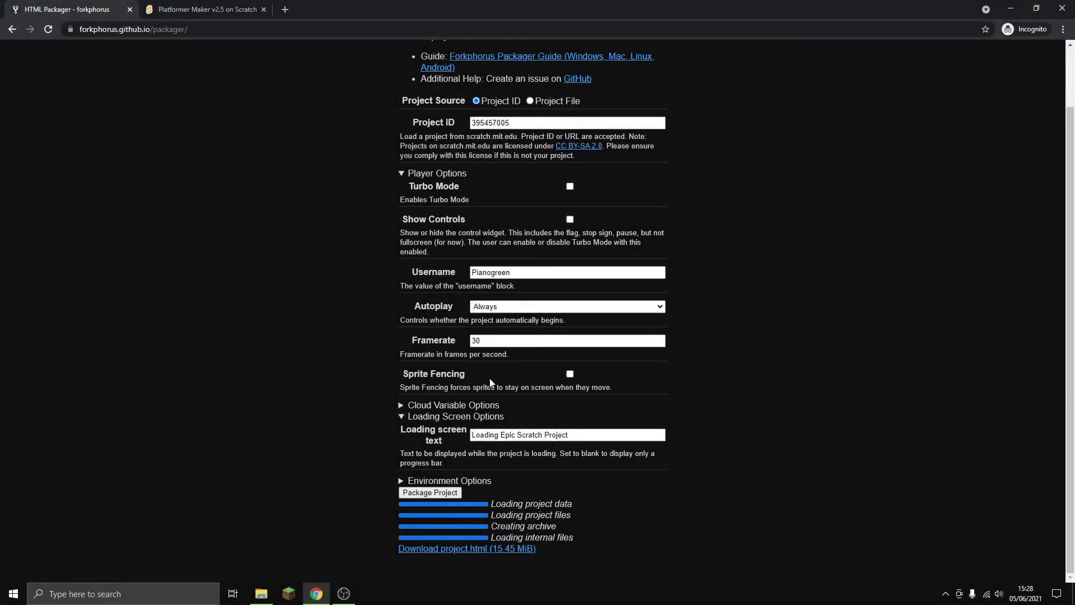